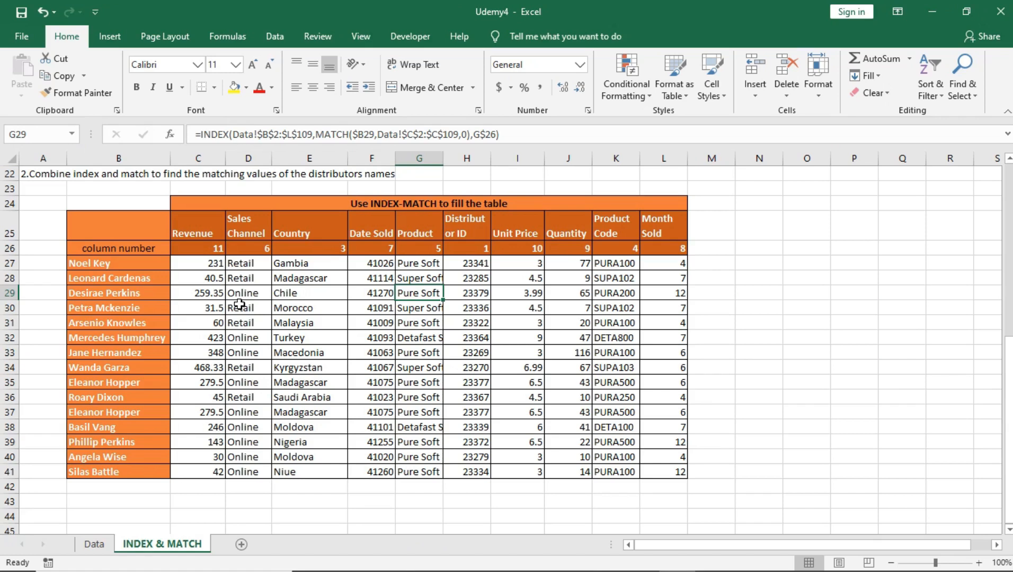
Examine the INDEX-MATCH formulas in the table body and the MATCH formulas in the column number row 26
{"action": "left_click", "coordinate": [210, 265]}
{"action": "left_click_drag", "start_coordinate": [209, 265], "coordinate": [659, 475]}
{"action": "left_click", "coordinate": [334, 323]}
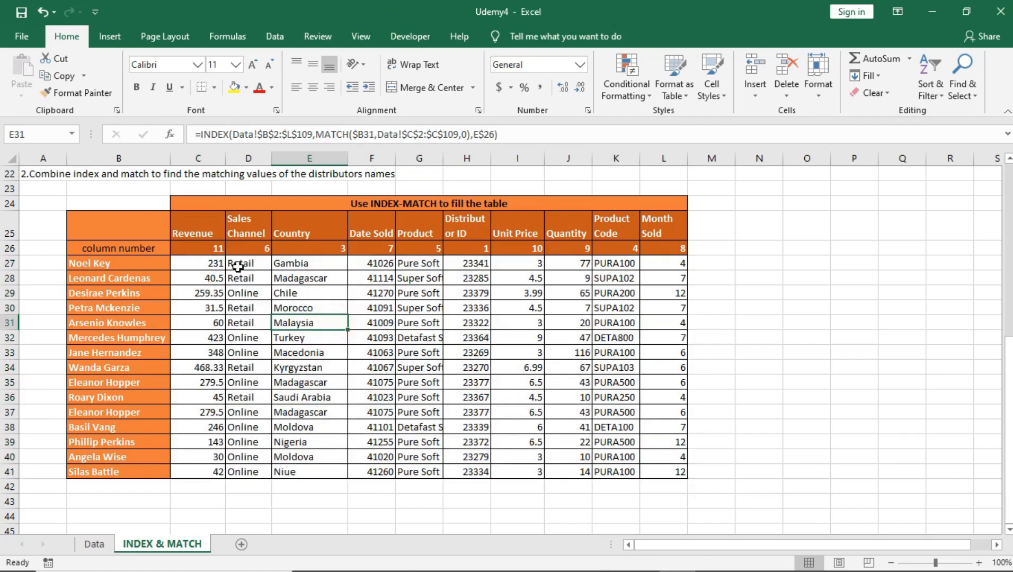
{"action": "left_click", "coordinate": [211, 262]}
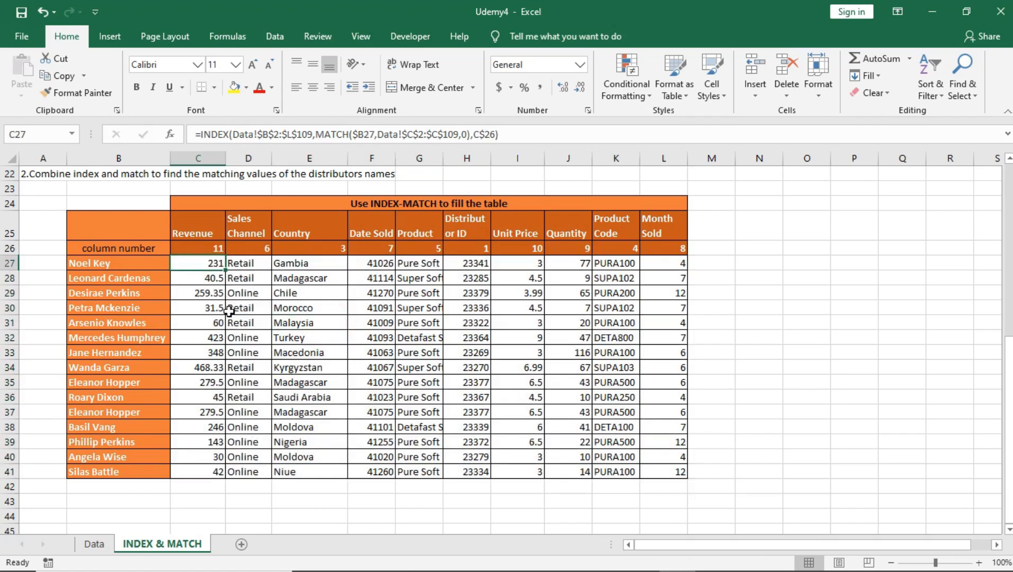
{"action": "left_click", "coordinate": [9, 247]}
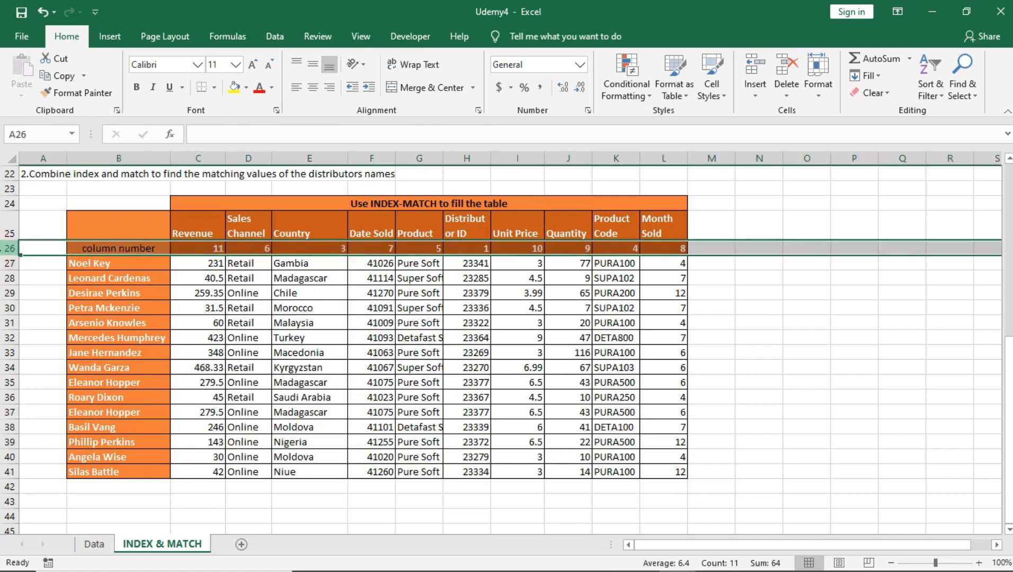
{"action": "left_click", "coordinate": [200, 246]}
{"action": "left_click", "coordinate": [254, 249]}
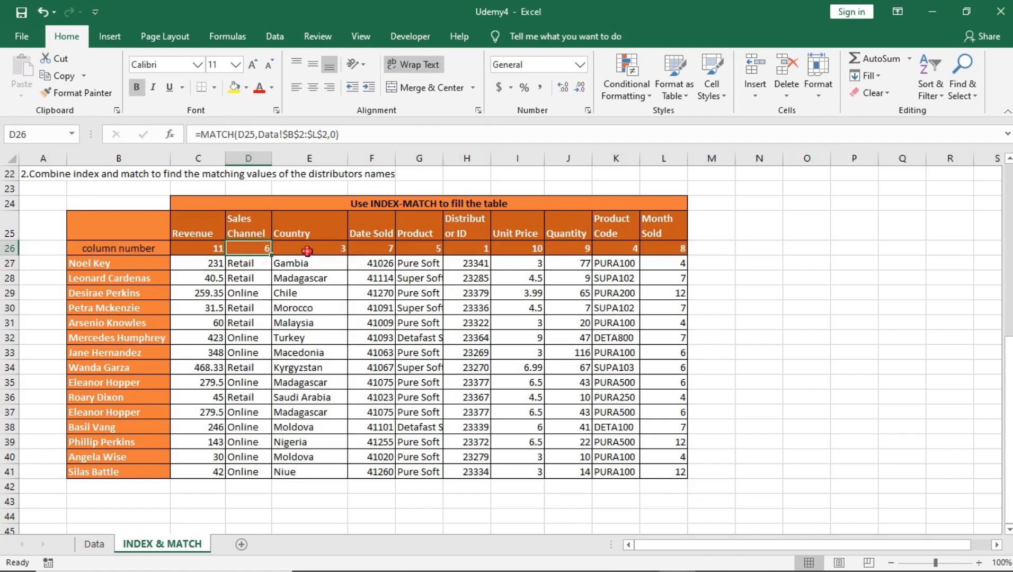
{"action": "left_click", "coordinate": [315, 250]}
{"action": "left_click", "coordinate": [217, 251]}
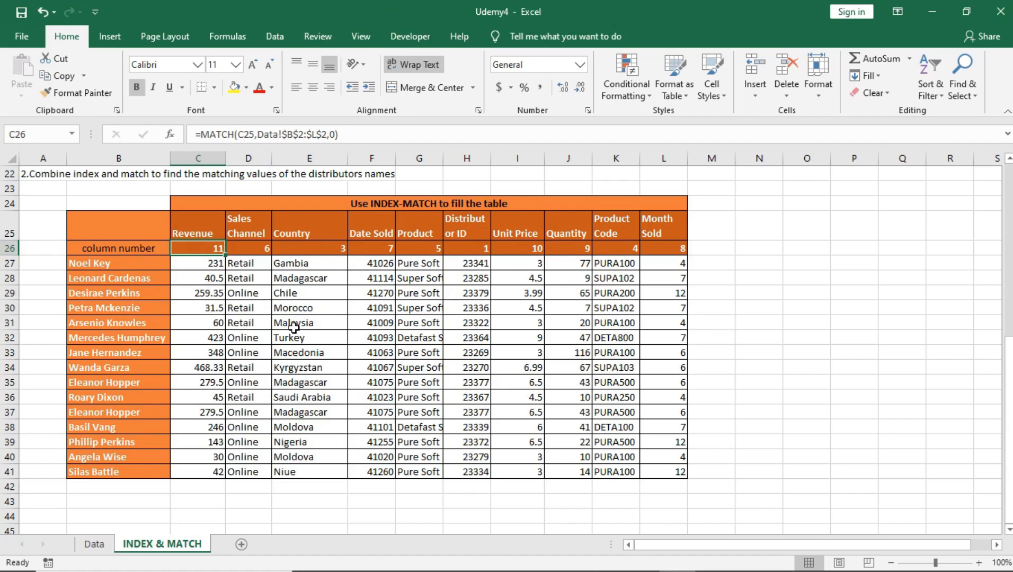
{"action": "left_click", "coordinate": [194, 262]}
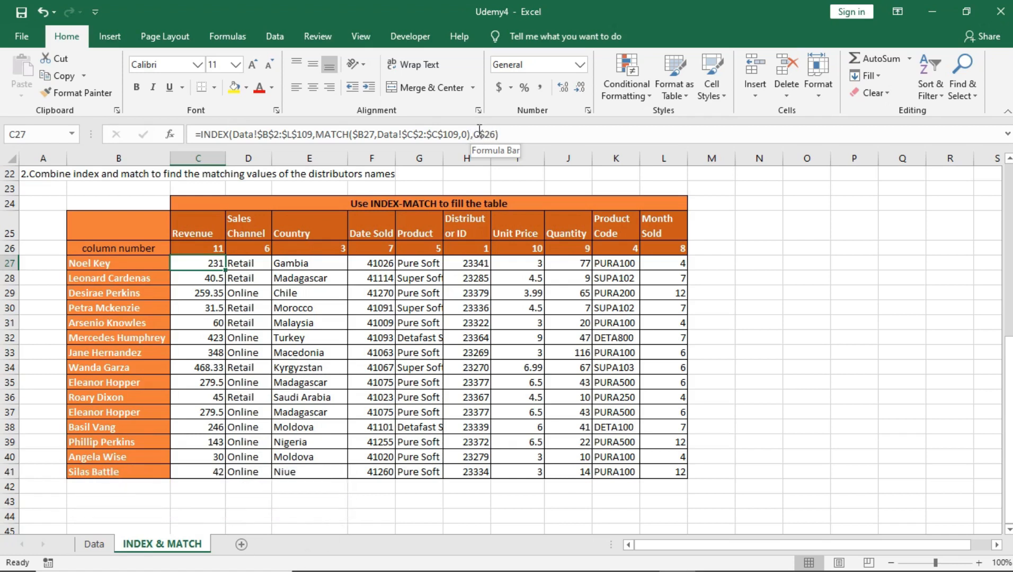
{"action": "left_click", "coordinate": [188, 248]}
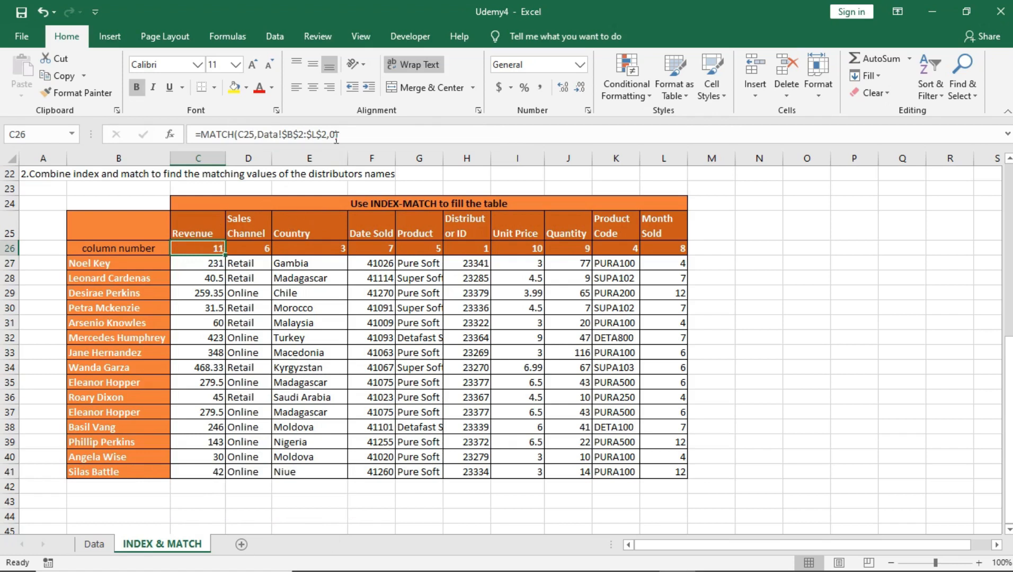
{"action": "left_click", "coordinate": [199, 264]}
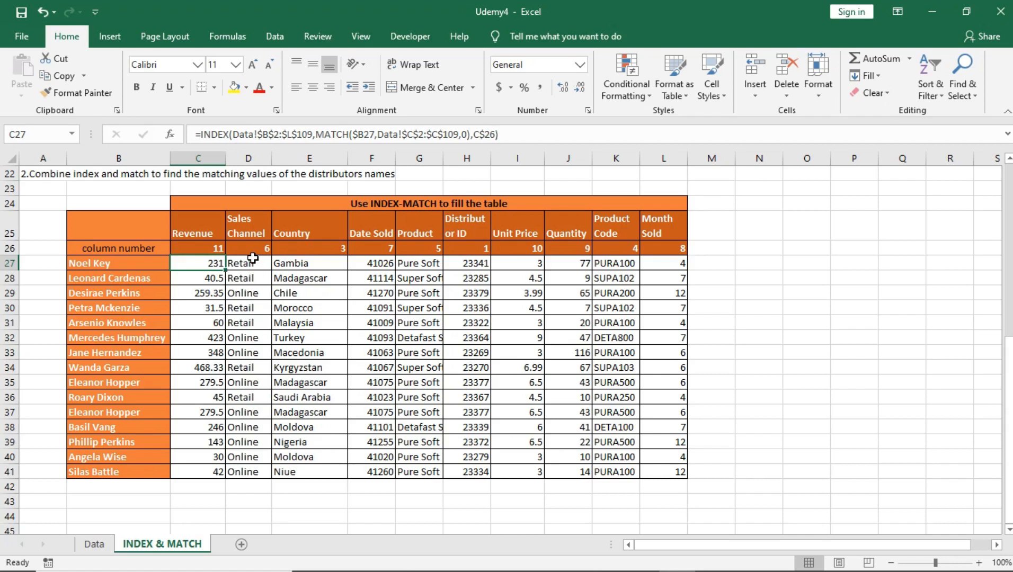
{"action": "left_click", "coordinate": [253, 264]}
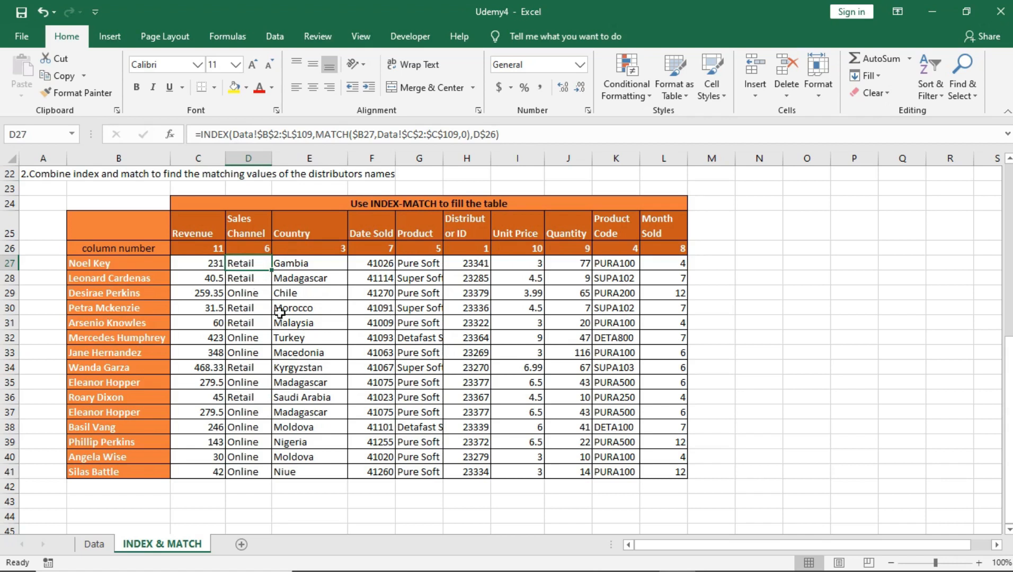
Try deleting the column number row 26, check the table cells that depend on it, and undo the deletion
{"action": "left_click", "coordinate": [10, 247]}
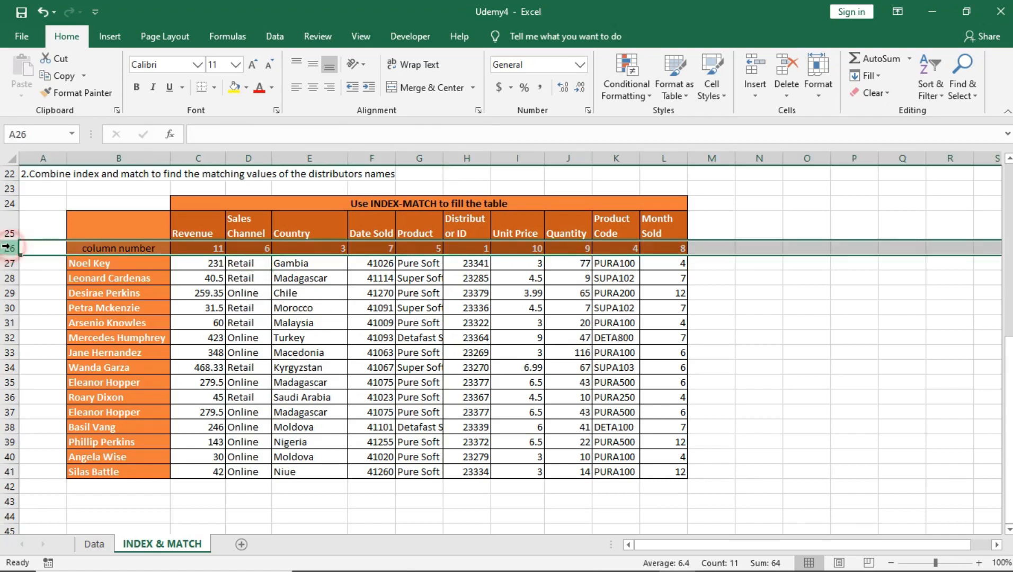
{"action": "right_click", "coordinate": [242, 248]}
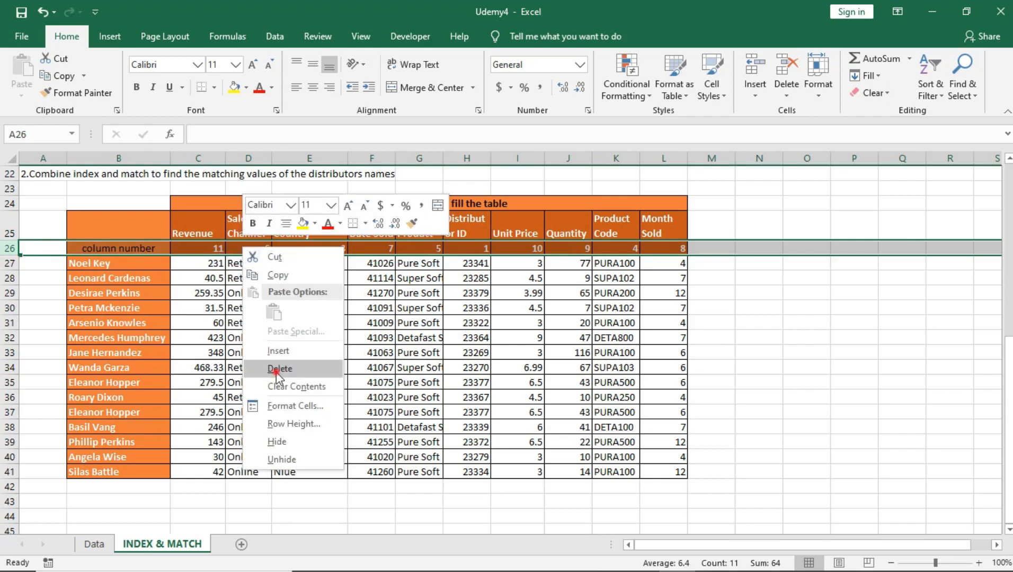
{"action": "left_click", "coordinate": [285, 371]}
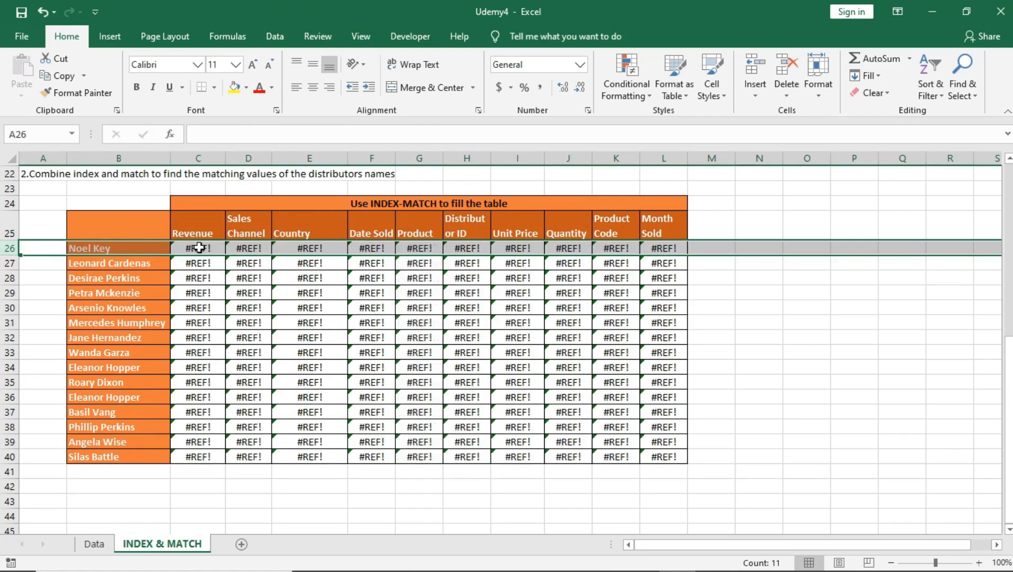
{"action": "left_click", "coordinate": [199, 247]}
{"action": "left_click_drag", "start_coordinate": [198, 247], "coordinate": [666, 457]}
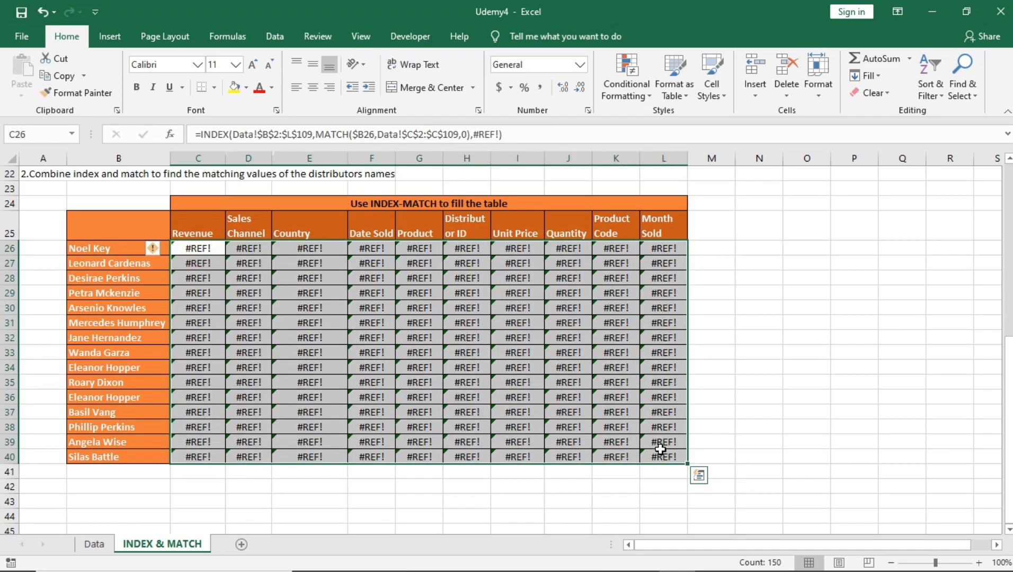
{"action": "key", "text": "ctrl+z"}
Clear the contents of D27:L41, leaving only the Revenue column filled
{"action": "left_click_drag", "start_coordinate": [233, 265], "coordinate": [665, 472]}
{"action": "key", "text": "Delete"}
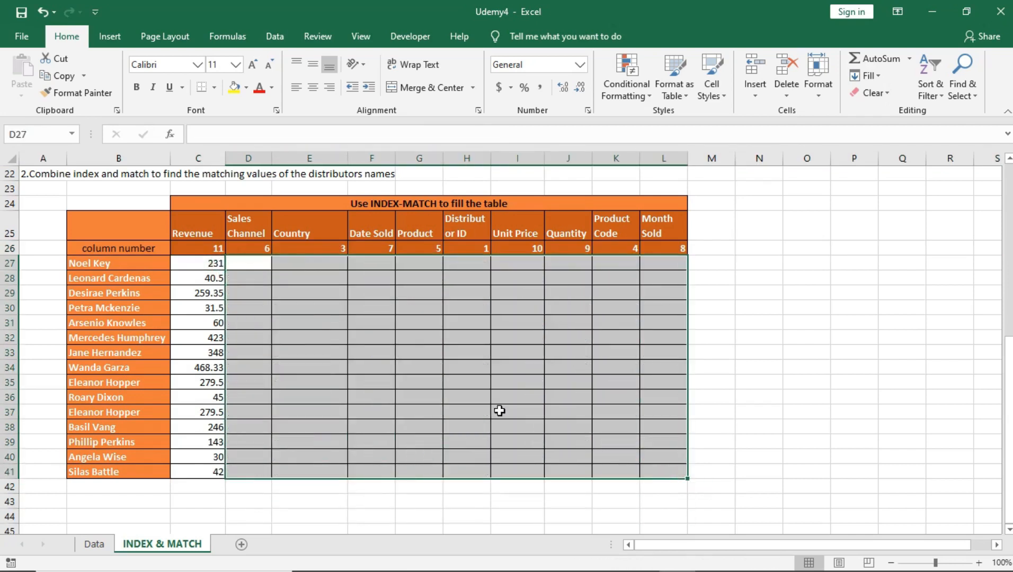
{"action": "left_click", "coordinate": [380, 317]}
{"action": "left_click", "coordinate": [211, 273]}
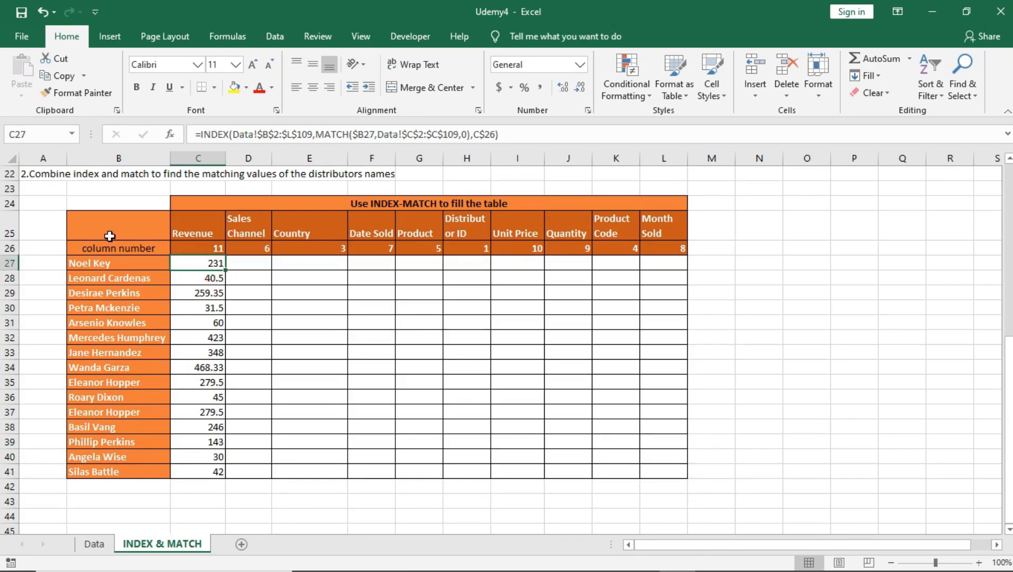
Replace the C$26 reference in cell C27's INDEX formula with the fixed column number 11
{"action": "left_click", "coordinate": [11, 247]}
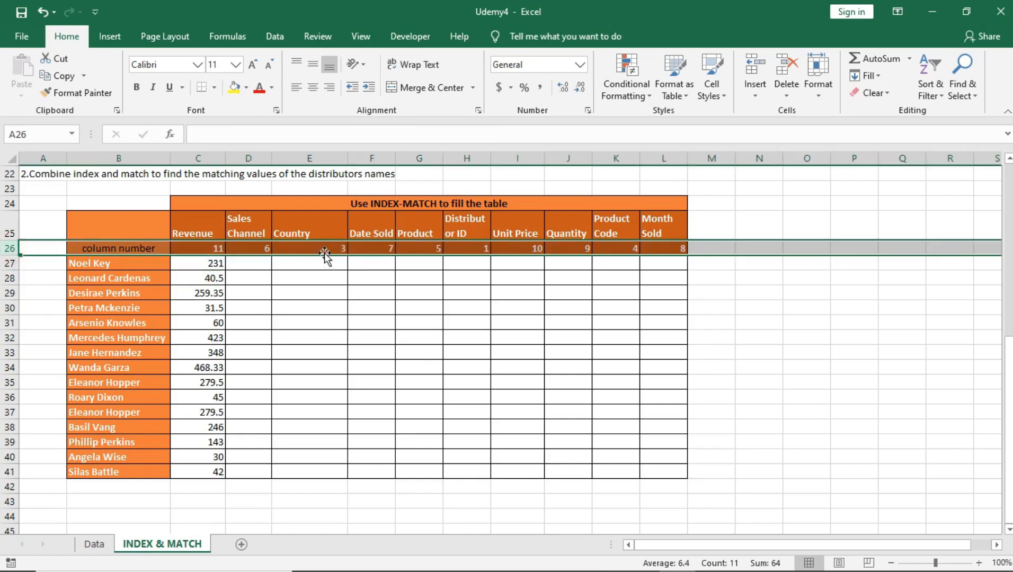
{"action": "left_click", "coordinate": [165, 264]}
{"action": "double_click", "coordinate": [207, 264]}
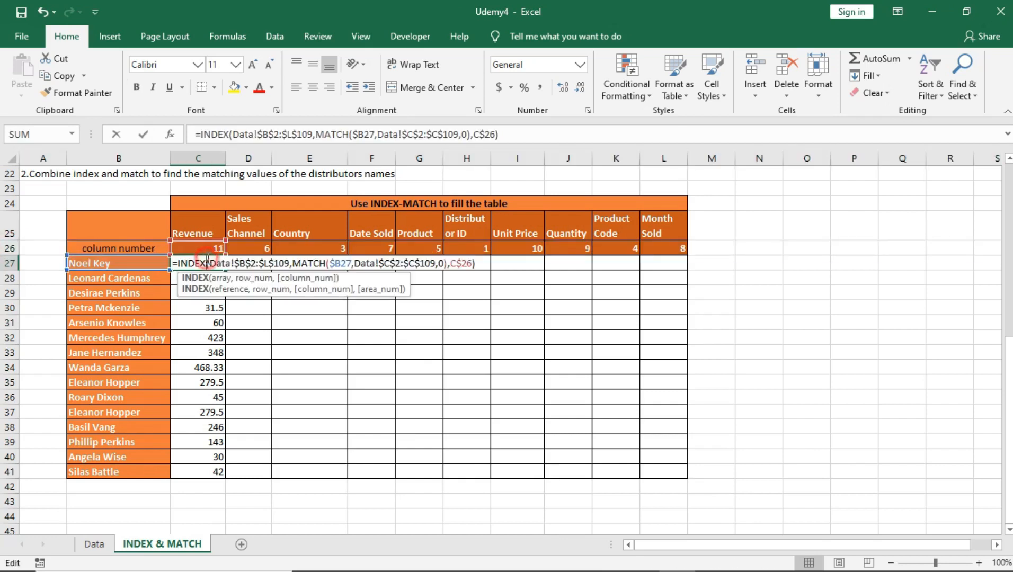
{"action": "left_click", "coordinate": [496, 135]}
{"action": "key", "text": "BackSpace"}
{"action": "key", "text": "BackSpace"}
{"action": "key", "text": "BackSpace"}
{"action": "key", "text": "BackSpace"}
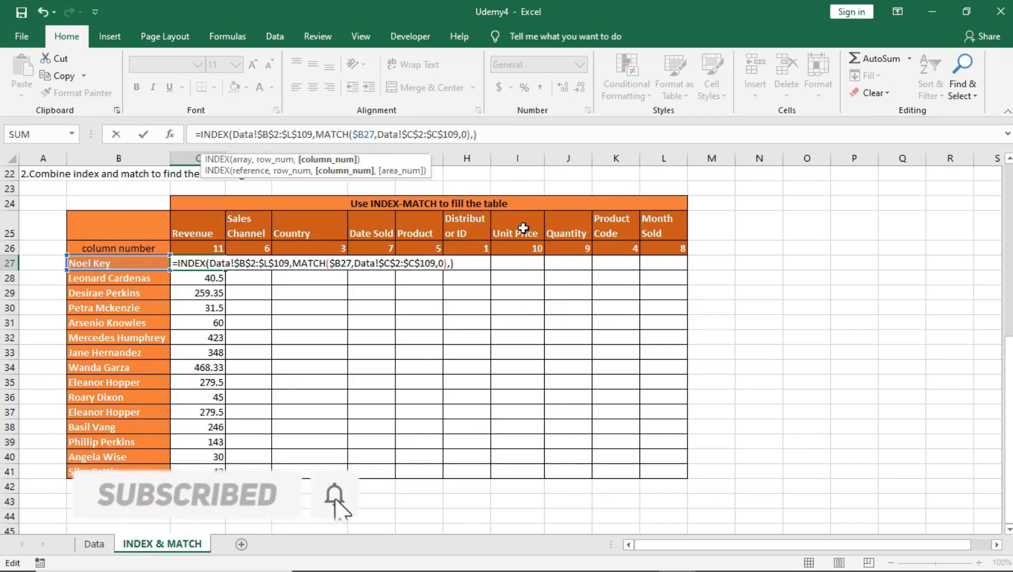
{"action": "type", "text": "11"}
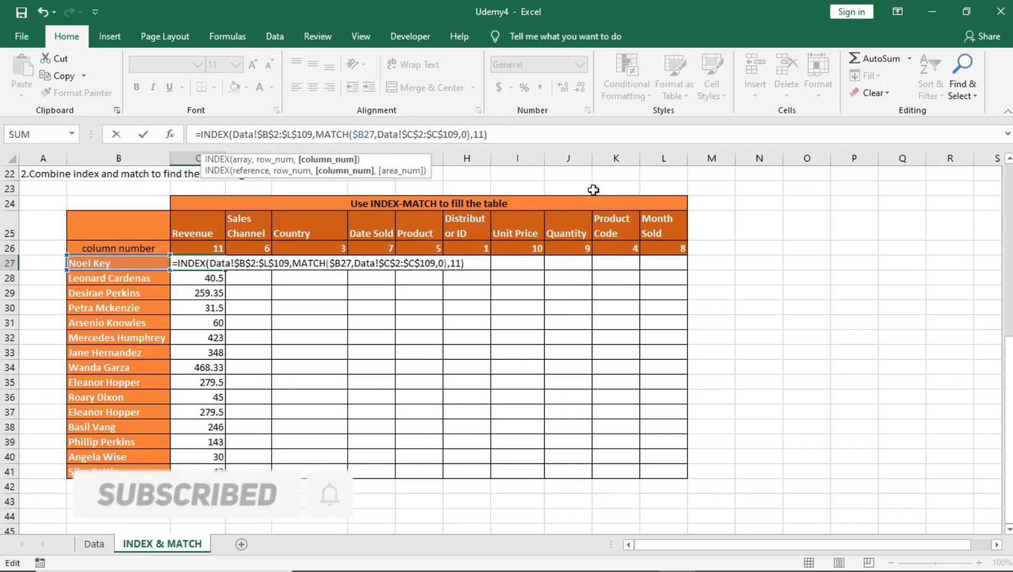
{"action": "key", "text": "Return"}
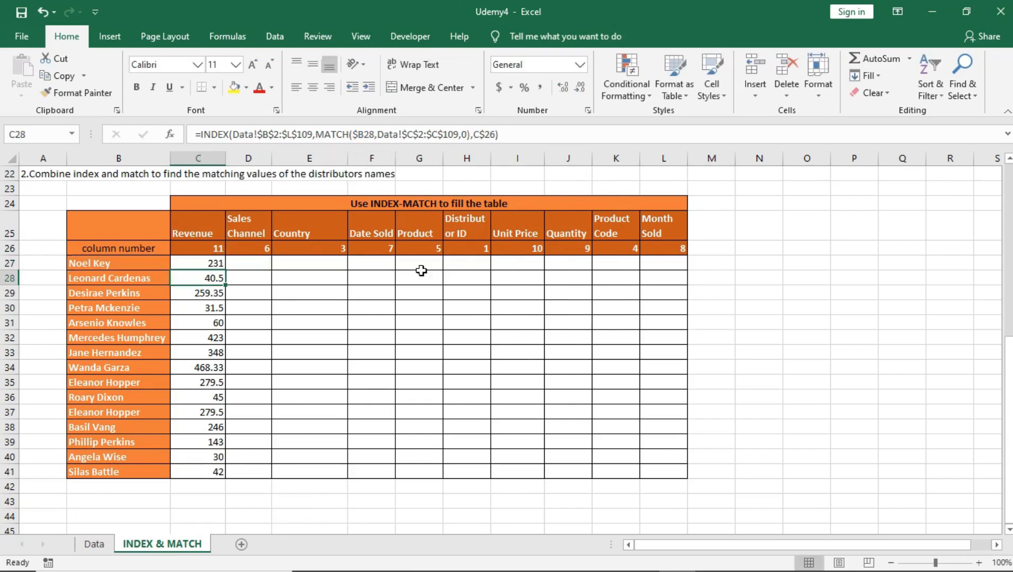
Delete the entire column number row 26
{"action": "left_click", "coordinate": [214, 247]}
{"action": "left_click", "coordinate": [5, 248]}
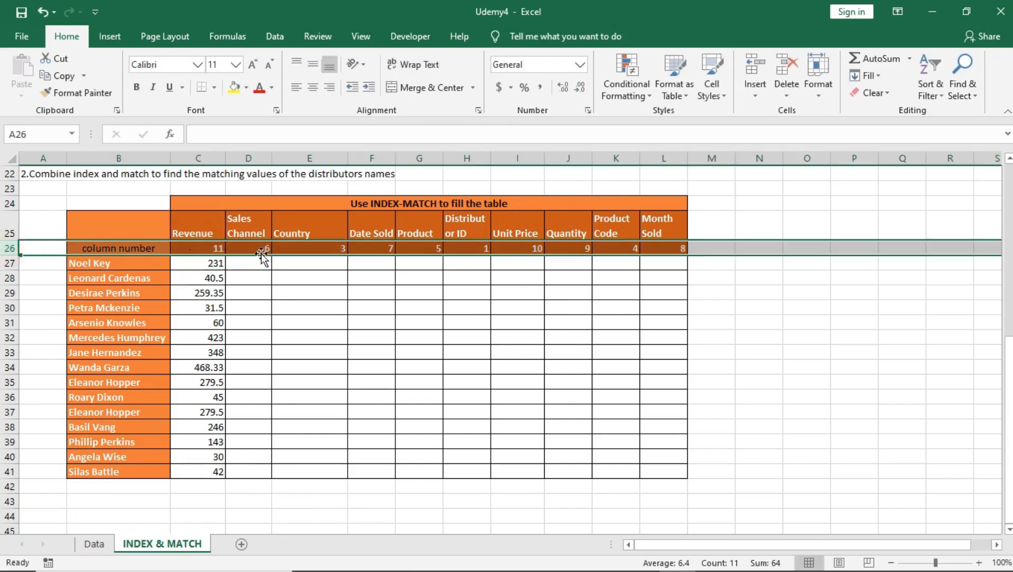
{"action": "right_click", "coordinate": [264, 251]}
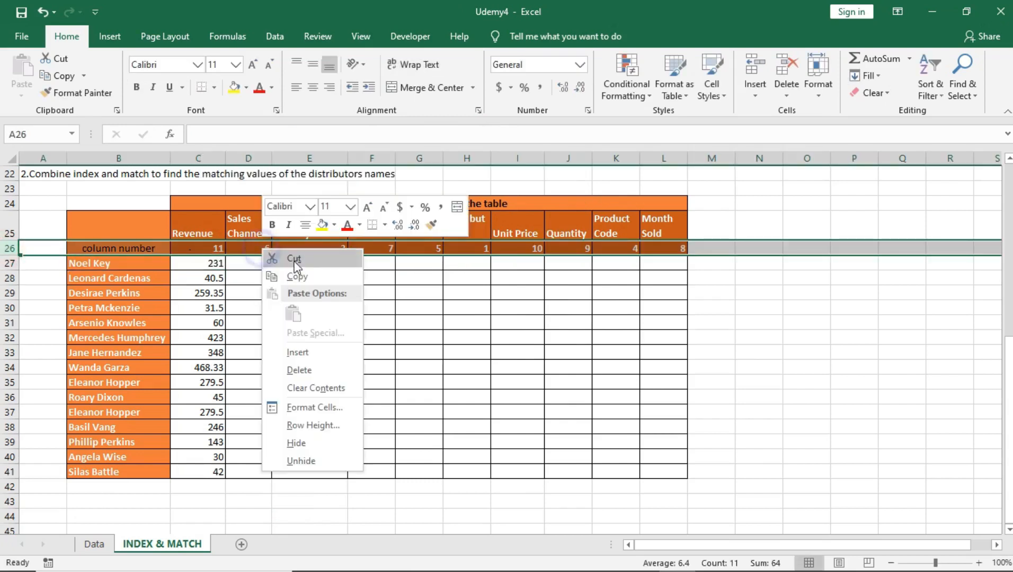
{"action": "left_click", "coordinate": [299, 370]}
Try deleting cells C27:C40 with the option to shift cells left, and undo it
{"action": "left_click_drag", "start_coordinate": [180, 262], "coordinate": [207, 449]}
{"action": "right_click", "coordinate": [207, 449]}
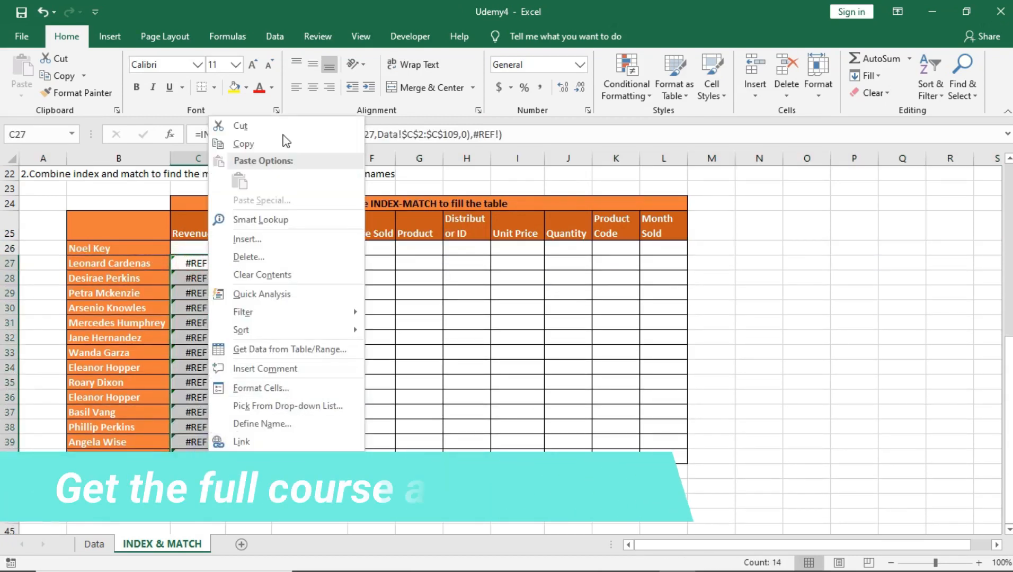
{"action": "left_click", "coordinate": [281, 253]}
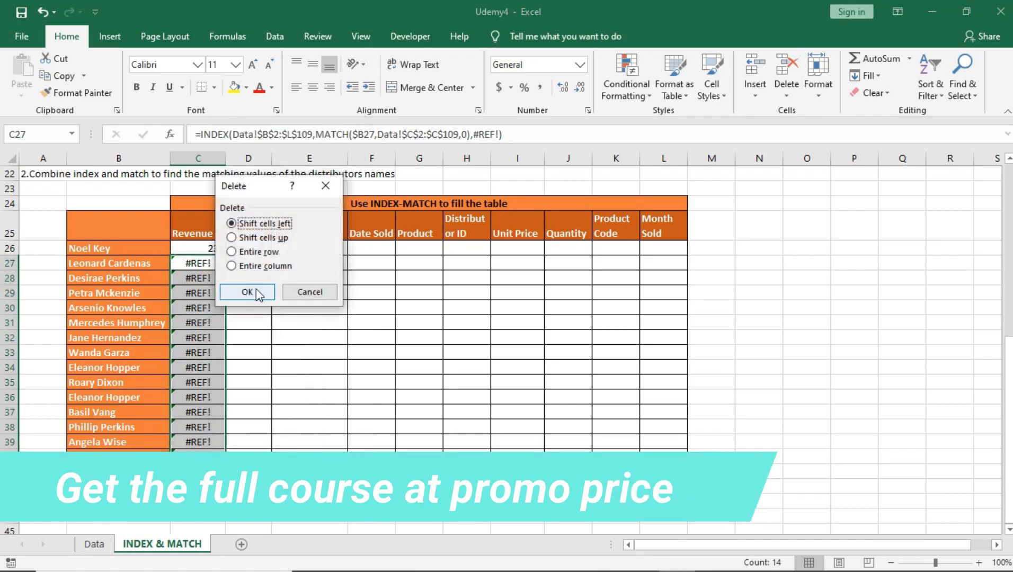
{"action": "left_click", "coordinate": [247, 292]}
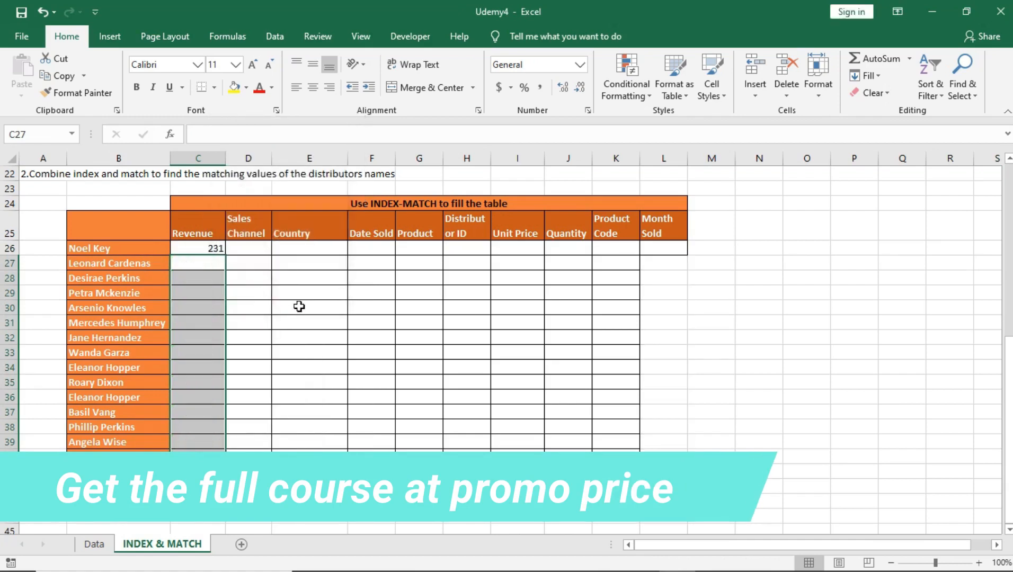
{"action": "left_click", "coordinate": [313, 307]}
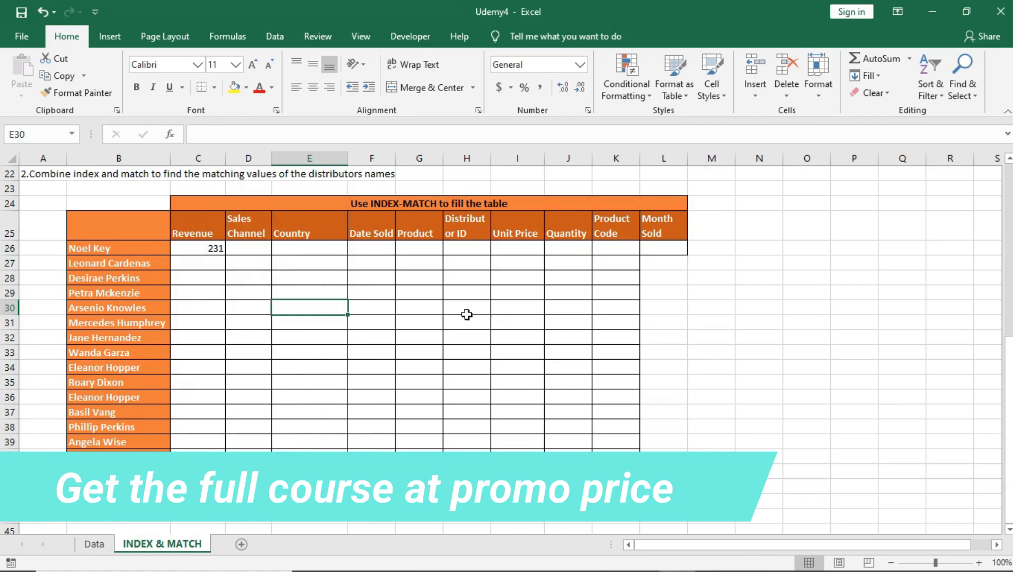
{"action": "key", "text": "ctrl+z"}
Clear the contents of the Revenue cells C27:C40 while keeping their formatting
{"action": "key", "text": "Delete"}
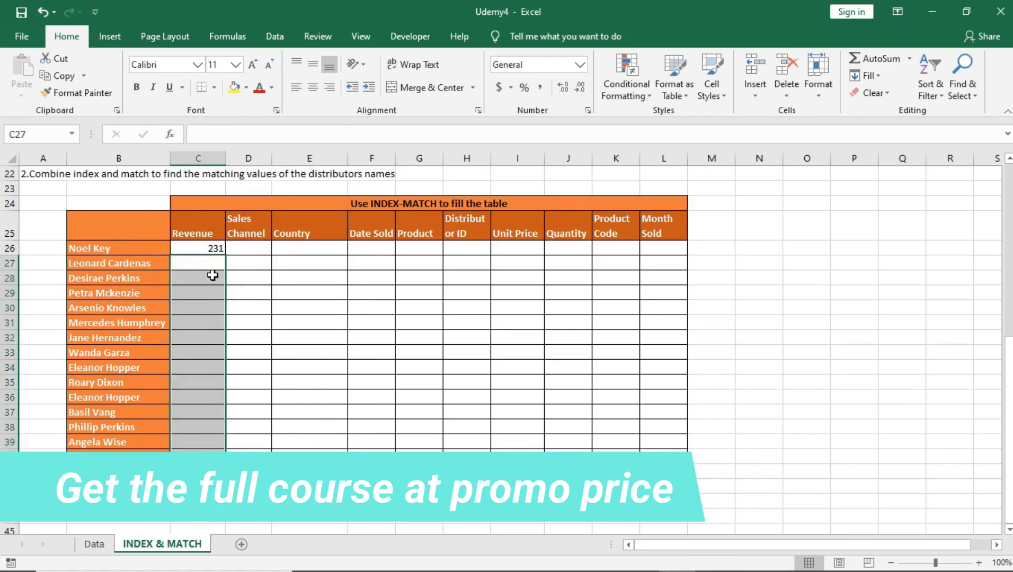
{"action": "left_click", "coordinate": [210, 253]}
{"action": "left_click", "coordinate": [242, 317]}
{"action": "left_click", "coordinate": [211, 251]}
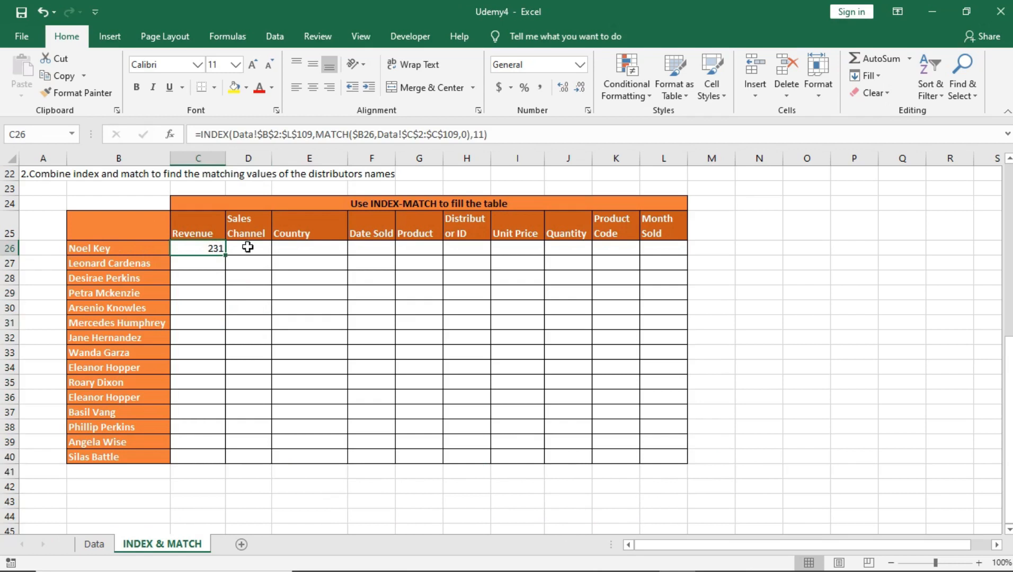
{"action": "left_click_drag", "start_coordinate": [192, 220], "coordinate": [665, 232]}
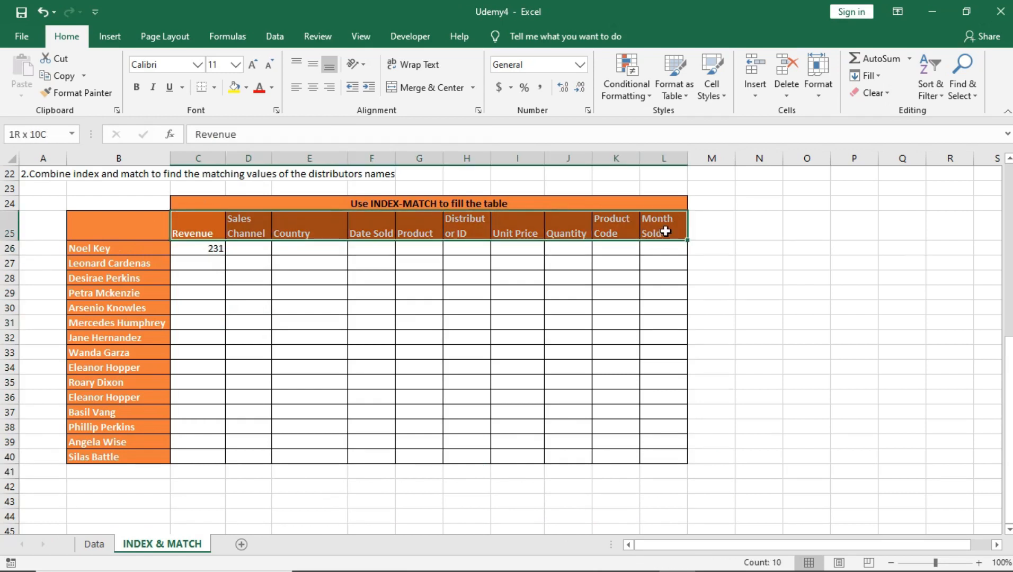
{"action": "left_click", "coordinate": [192, 248]}
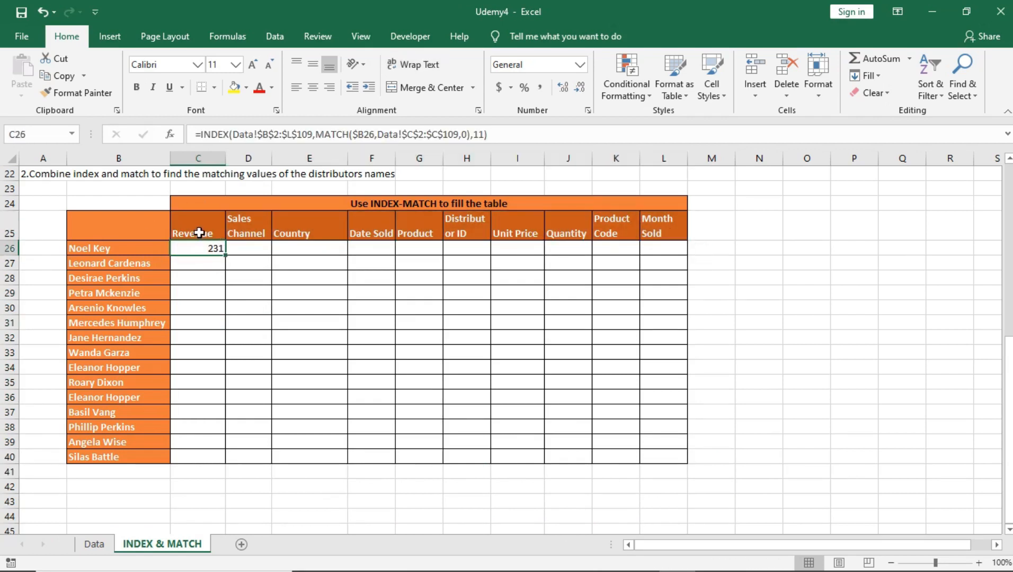
{"action": "left_click_drag", "start_coordinate": [199, 232], "coordinate": [684, 212]}
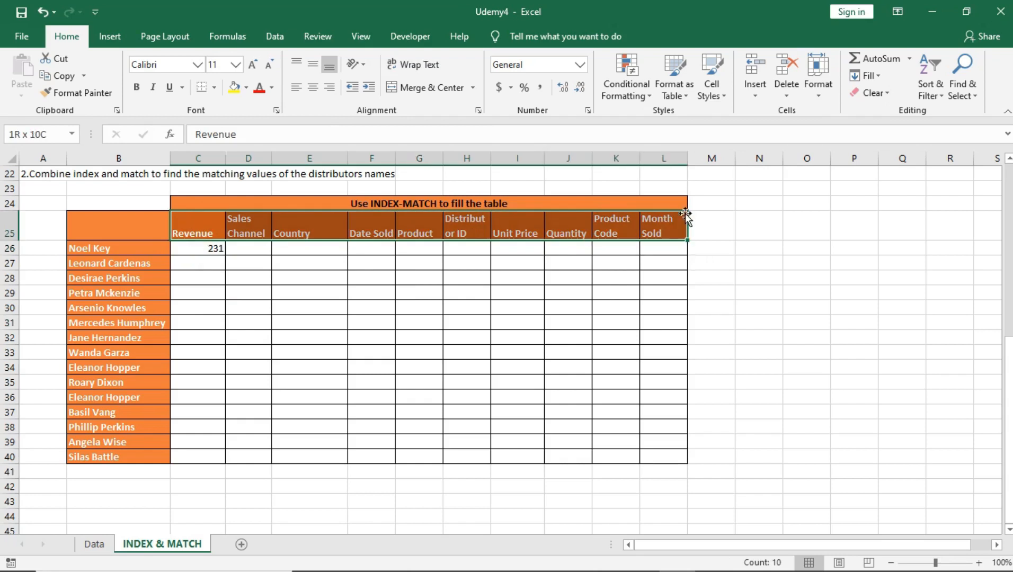
Replace the fixed column number 11 in cell C26's INDEX formula with a nested MATCH function
{"action": "left_click", "coordinate": [212, 247]}
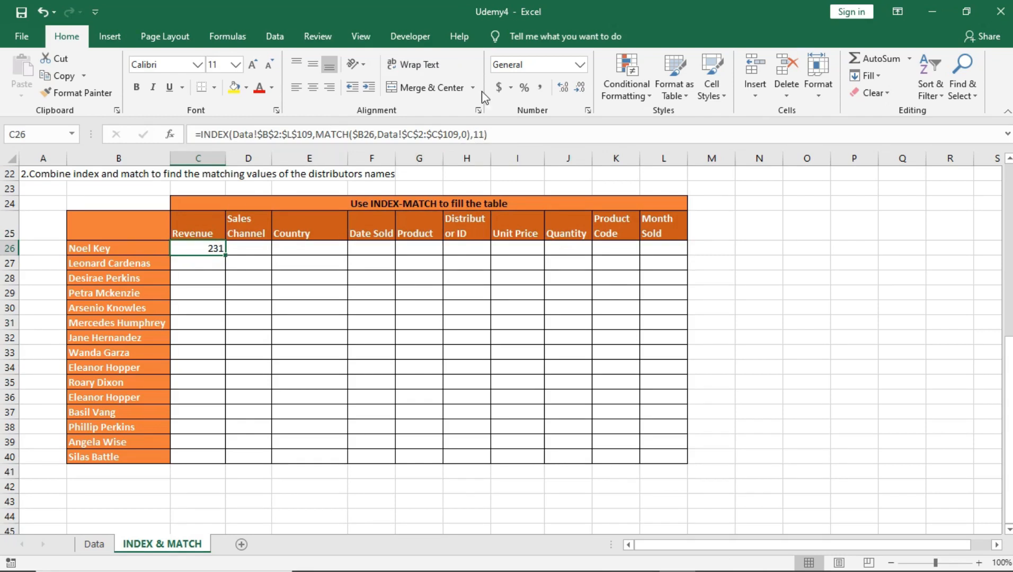
{"action": "left_click", "coordinate": [484, 134]}
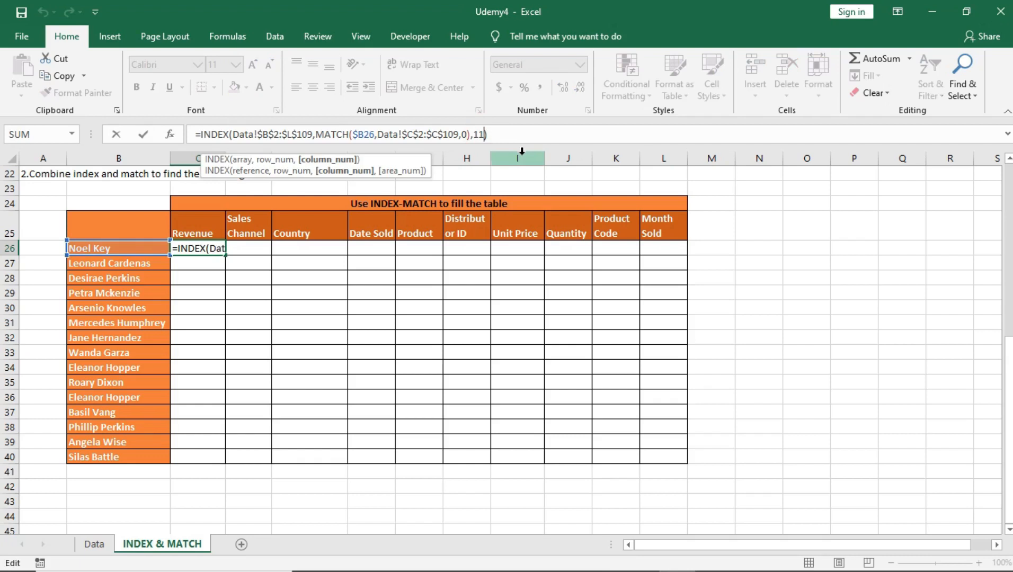
{"action": "key", "text": "BackSpace"}
{"action": "key", "text": "BackSpace"}
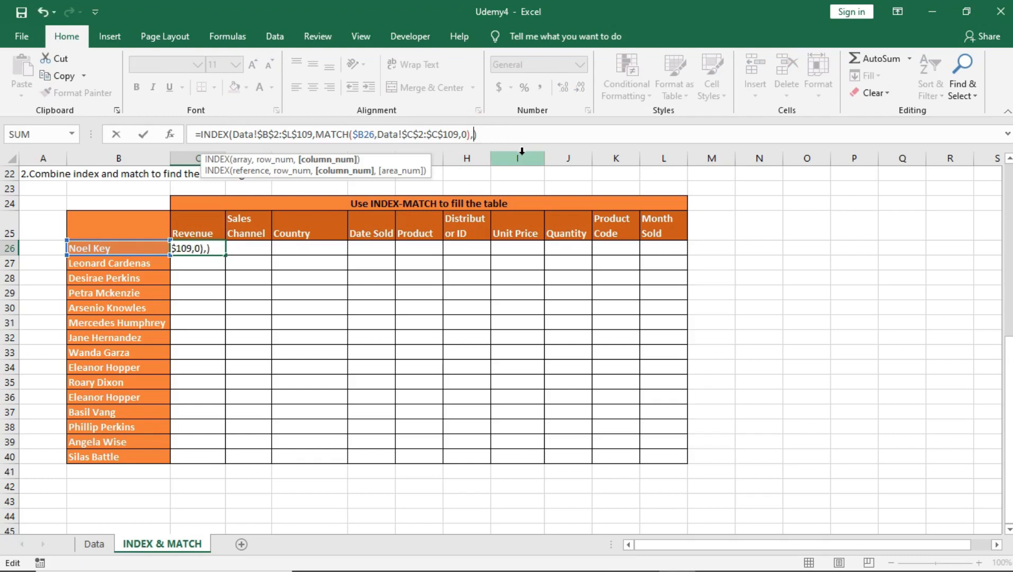
{"action": "type", "text": "match"}
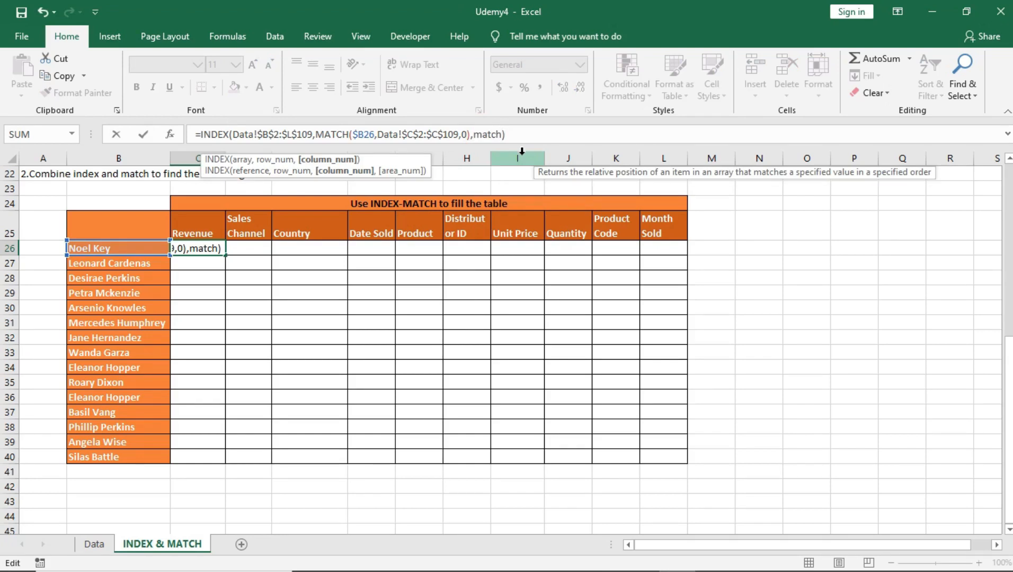
{"action": "type", "text": "("}
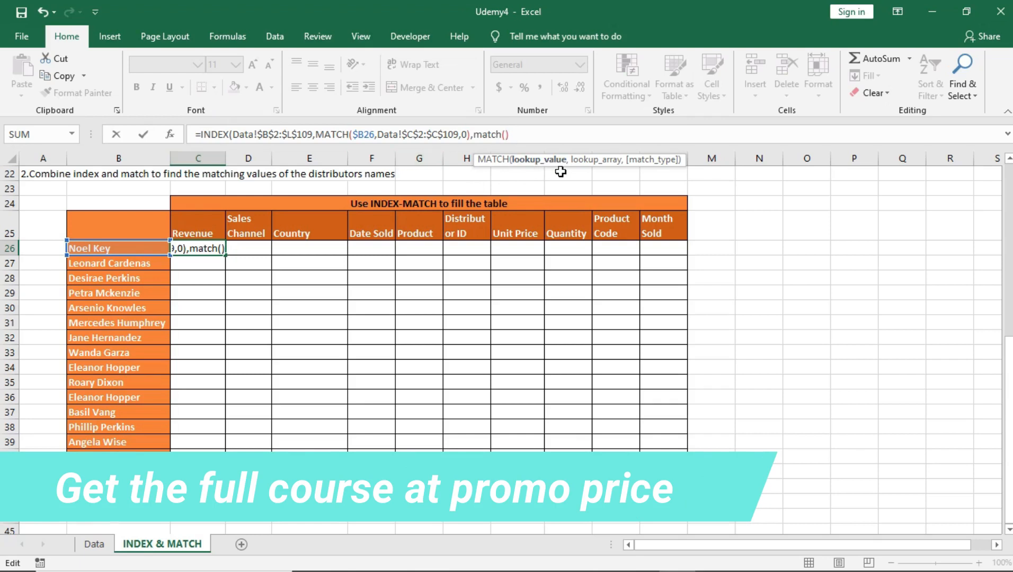
Enter the Revenue header cell C25 as the lookup value of the nested MATCH
{"action": "type", "text": "c25"}
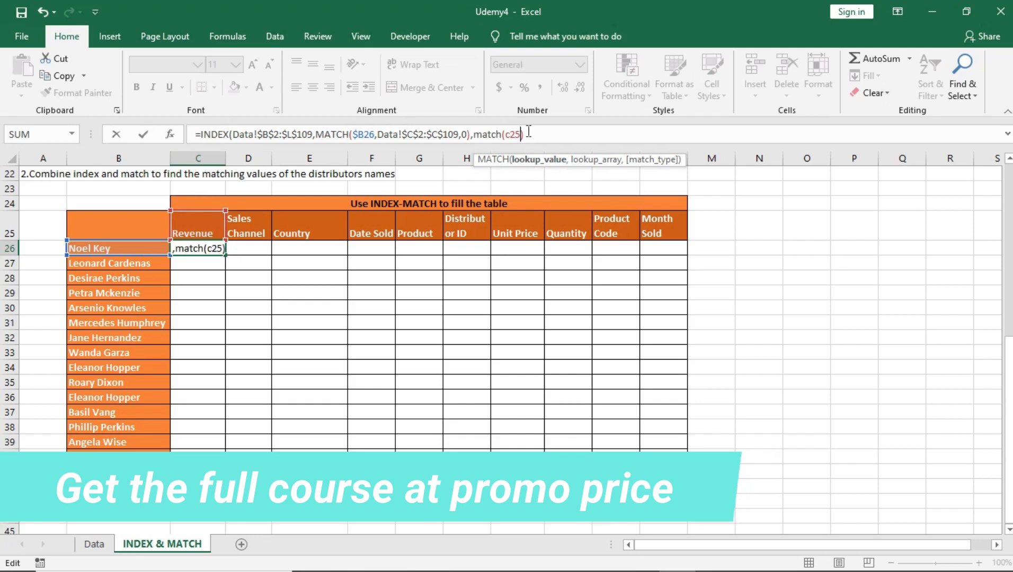
{"action": "left_click", "coordinate": [510, 135]}
{"action": "key", "text": "BackSpace"}
{"action": "type", "text": "C"}
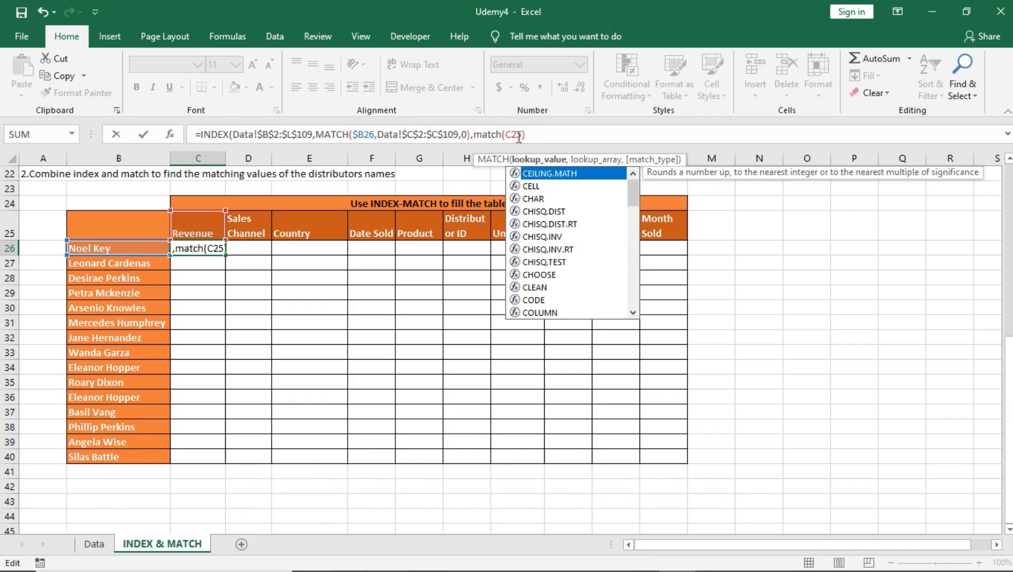
{"action": "left_click", "coordinate": [523, 134]}
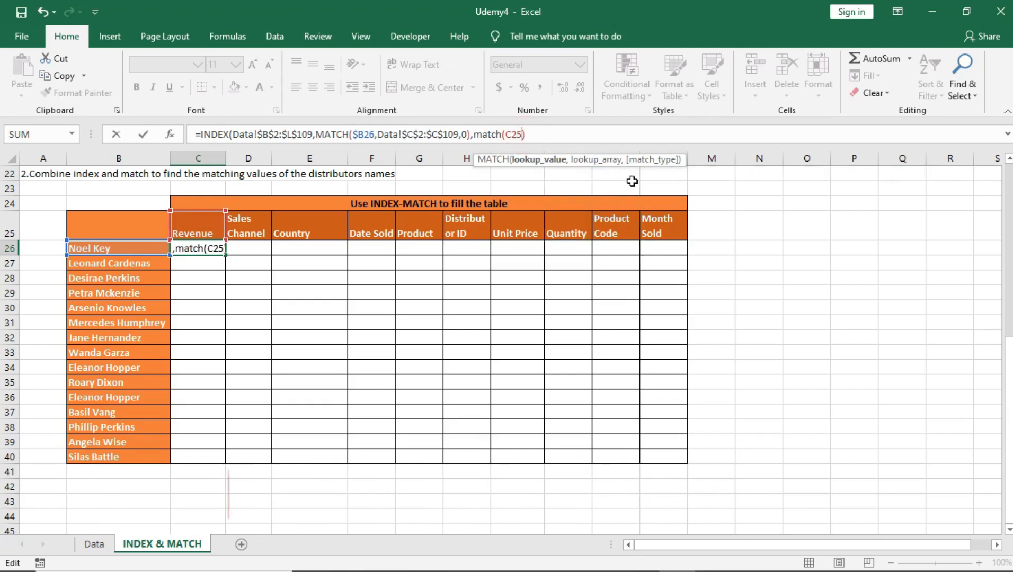
Set the nested MATCH's lookup array to the Data sheet's header row as the absolute range $B$2:$L$2
{"action": "type", "text": ","}
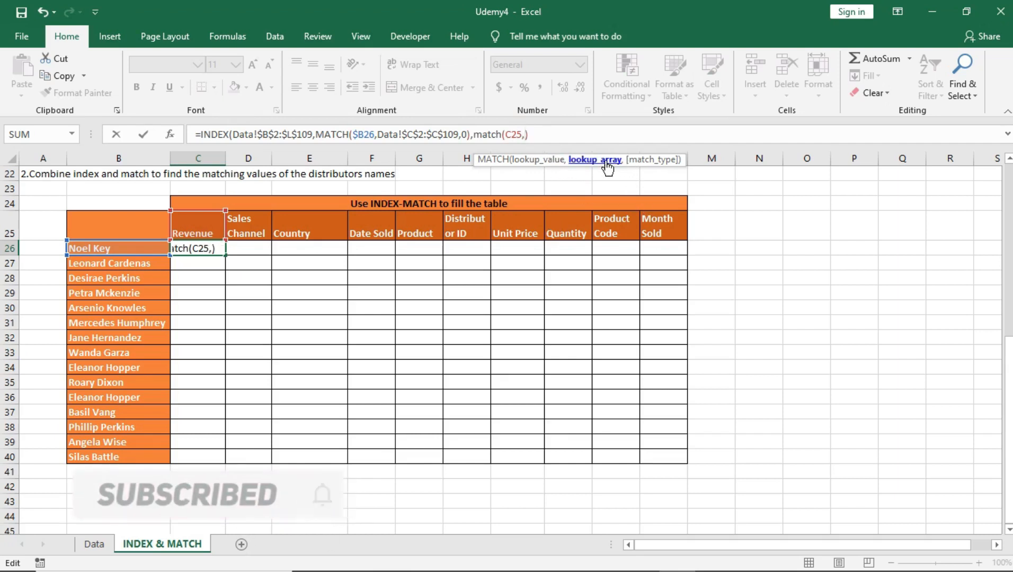
{"action": "left_click", "coordinate": [104, 544]}
{"action": "scroll", "coordinate": [262, 199], "scroll_direction": "up", "scroll_amount": 7}
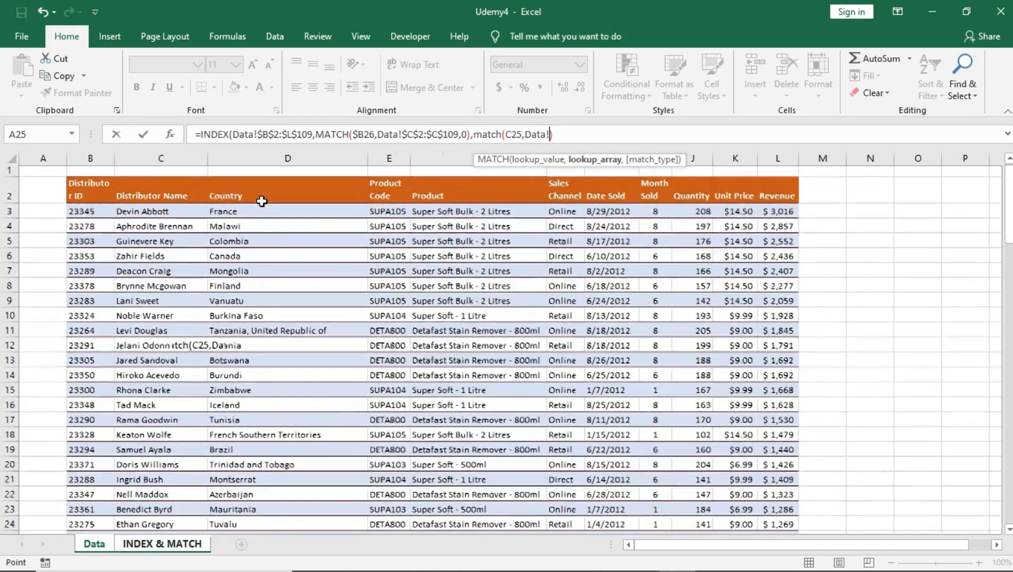
{"action": "left_click_drag", "start_coordinate": [87, 192], "coordinate": [765, 196]}
{"action": "left_click_drag", "start_coordinate": [549, 134], "coordinate": [573, 134]}
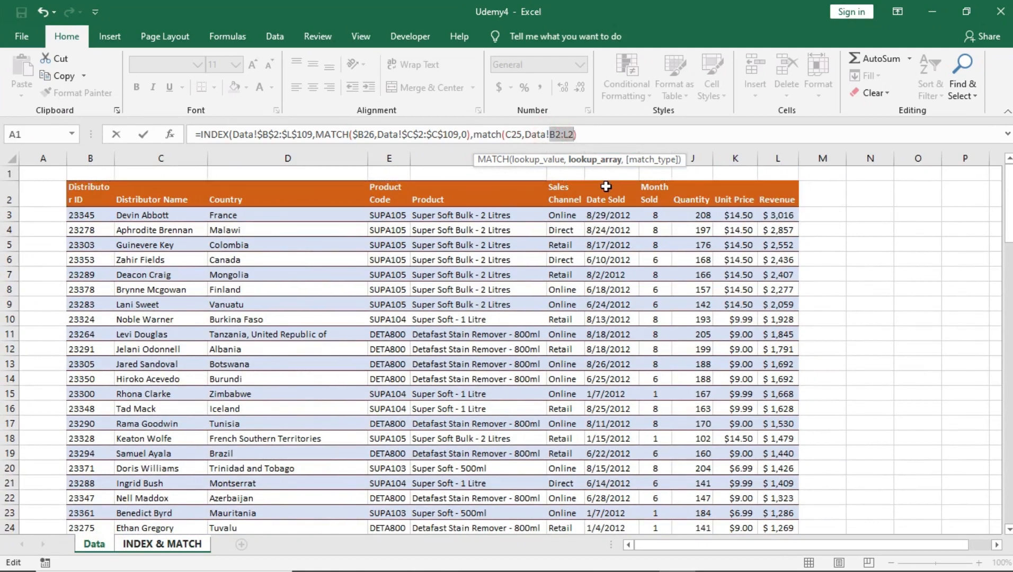
{"action": "key", "text": "F4"}
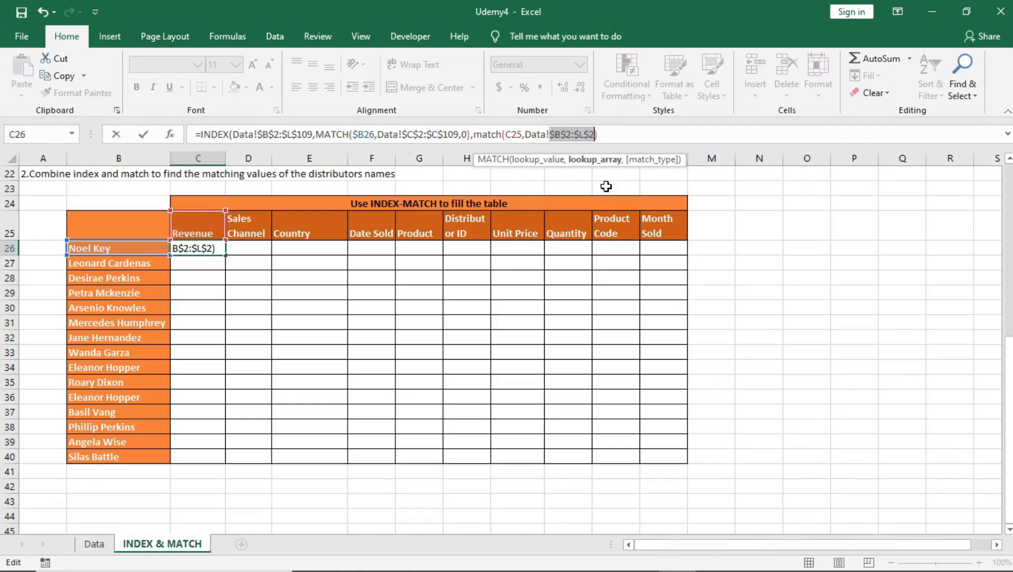
Set the nested MATCH's match type to 0 for an exact match and close the parentheses
{"action": "left_click", "coordinate": [593, 134]}
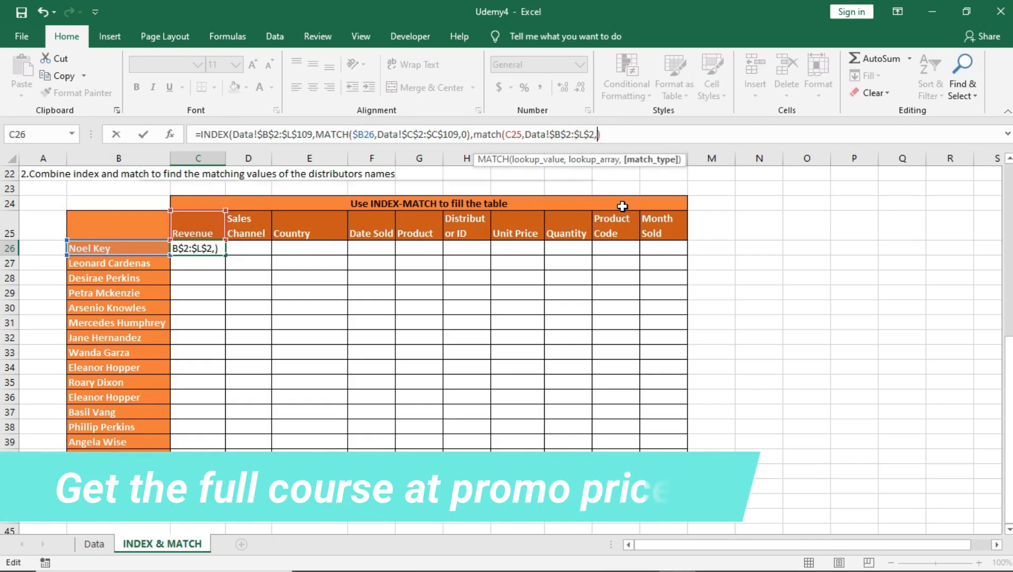
{"action": "type", "text": ","}
{"action": "double_click", "coordinate": [646, 187]}
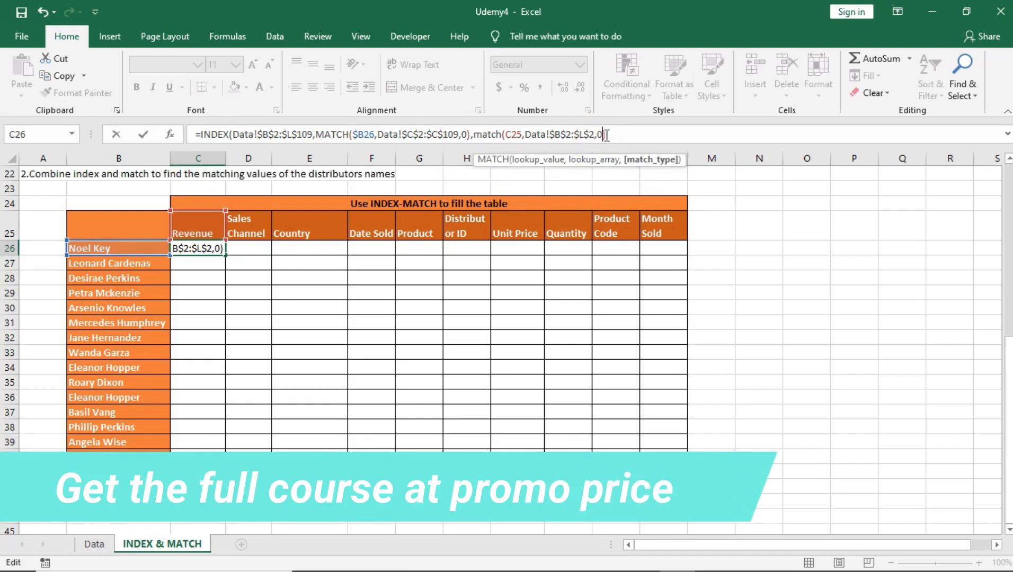
{"action": "type", "text": ")"}
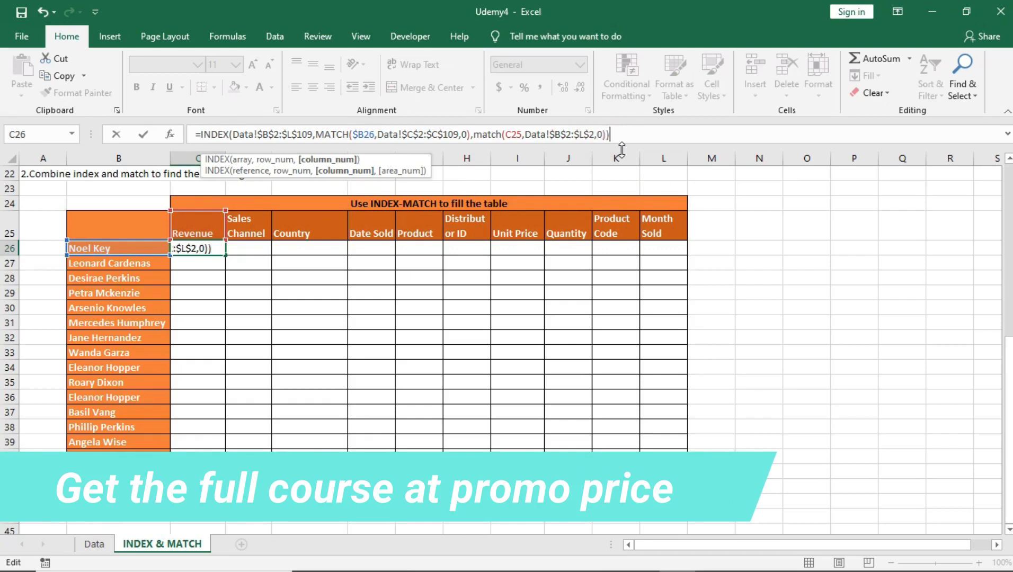
{"action": "type", "text": ")"}
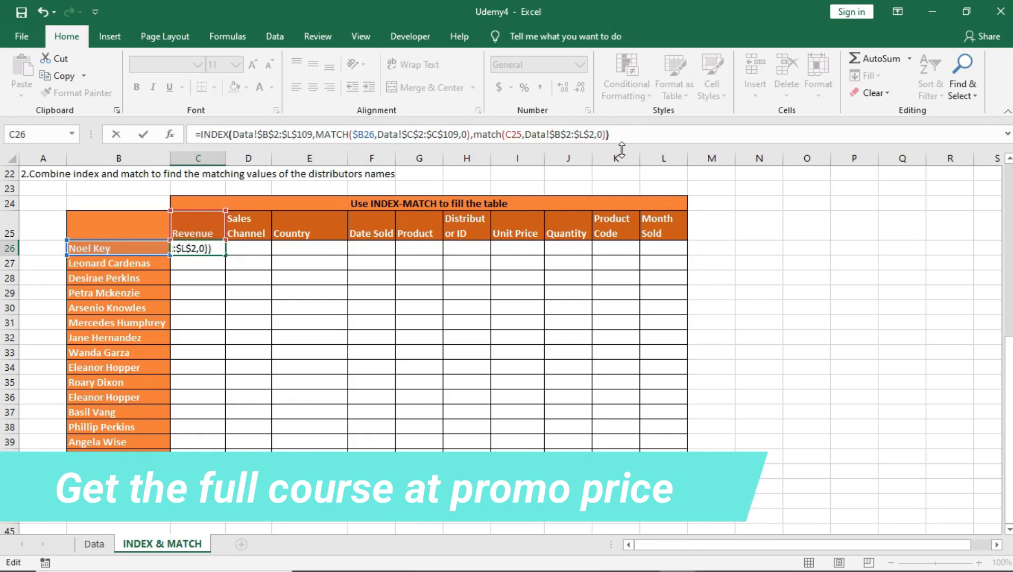
Lock the row of the C25 reference as C$25 in the nested MATCH and commit cell C26's formula
{"action": "double_click", "coordinate": [510, 134]}
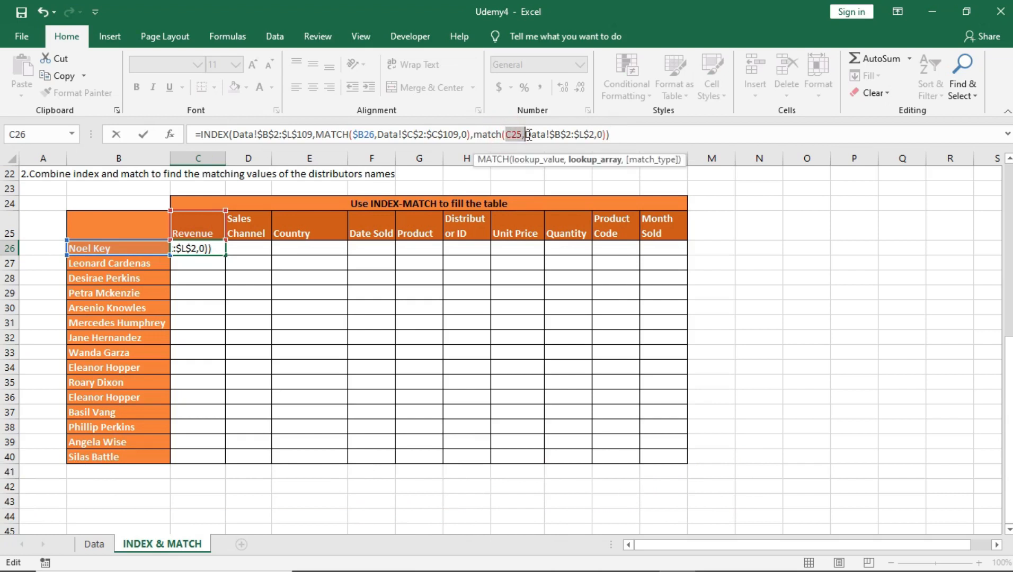
{"action": "left_click", "coordinate": [508, 134]}
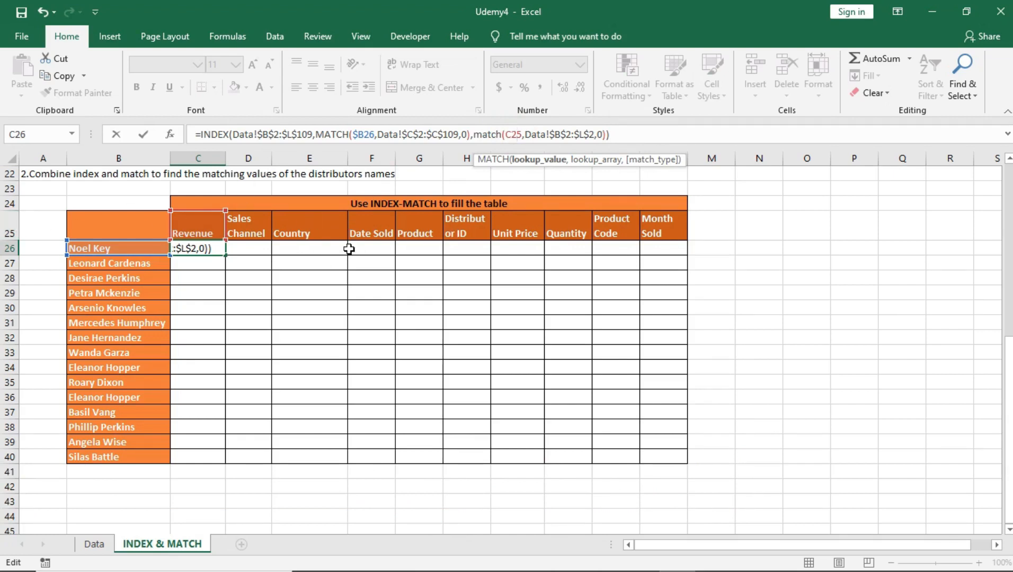
{"action": "left_click", "coordinate": [512, 134]}
{"action": "type", "text": "$"}
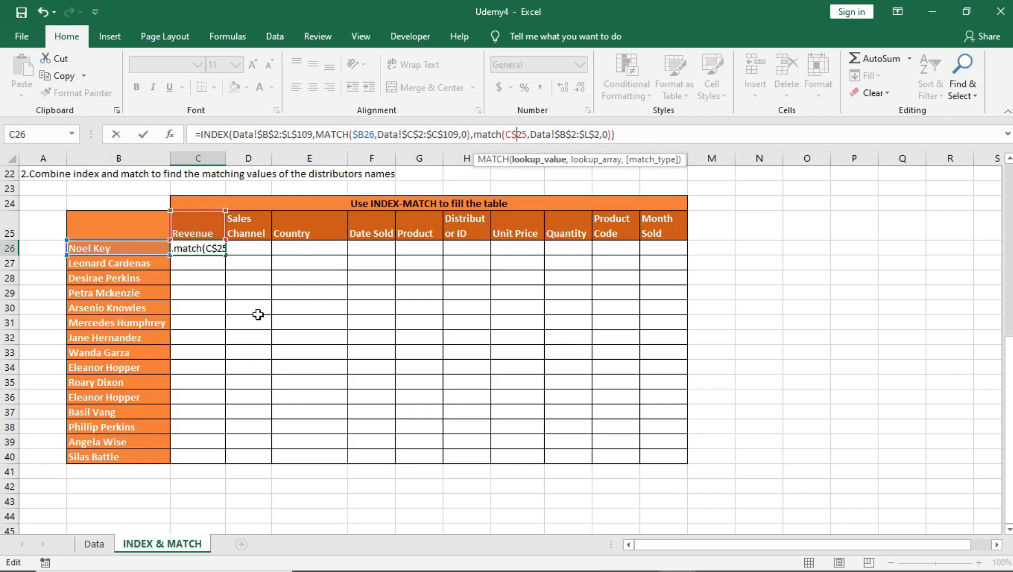
{"action": "key", "text": "Return"}
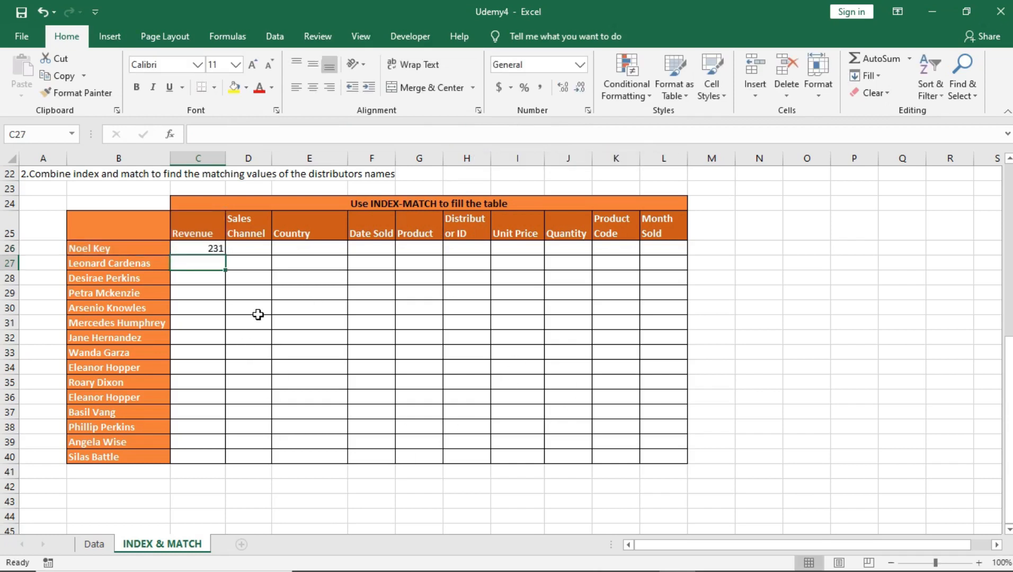
Fill cell C26's formula down to row 40 and across to the Month Sold column L
{"action": "left_click", "coordinate": [196, 249]}
{"action": "left_click_drag", "start_coordinate": [225, 255], "coordinate": [219, 455]}
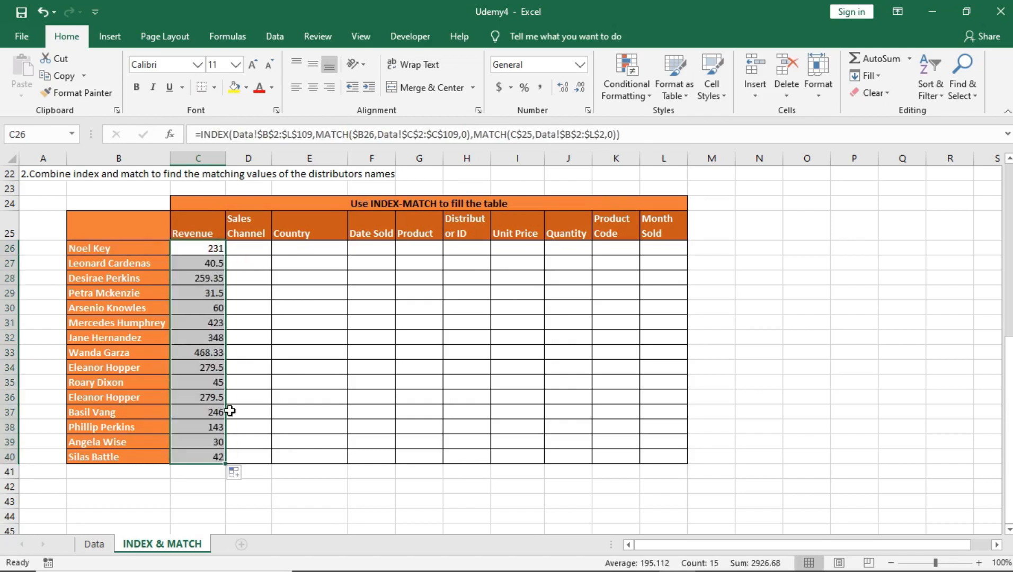
{"action": "left_click_drag", "start_coordinate": [227, 466], "coordinate": [680, 482]}
Inspect the copied formulas in cells I35, K36, H31, F34 and J27 of the filled table
{"action": "left_click", "coordinate": [523, 381]}
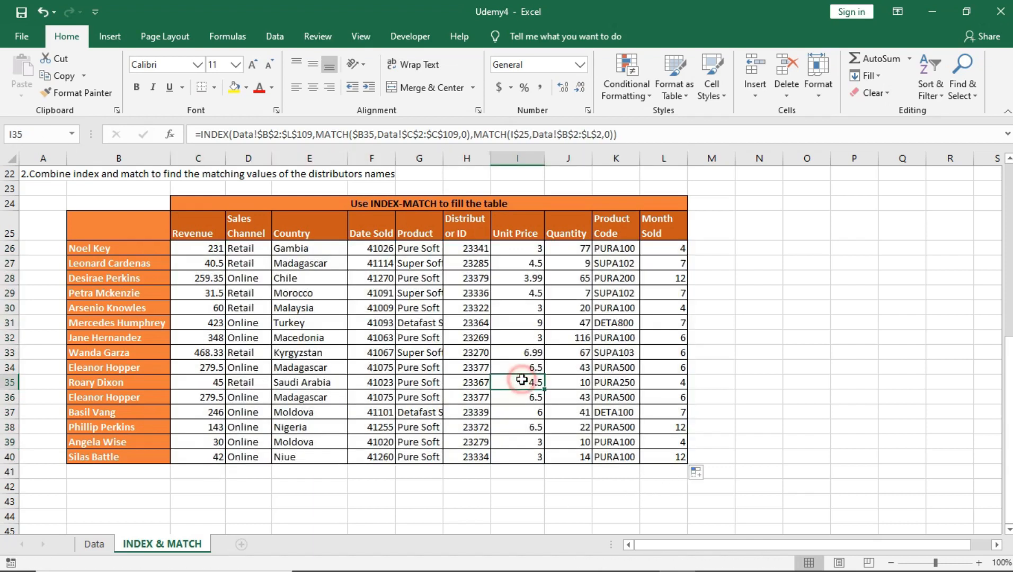
{"action": "left_click", "coordinate": [617, 398]}
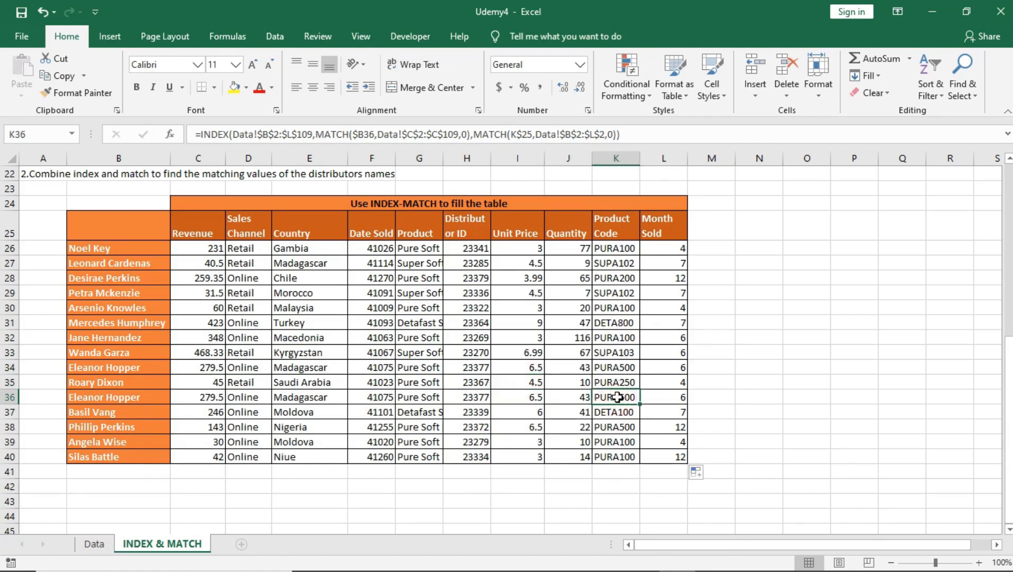
{"action": "left_click", "coordinate": [480, 324]}
{"action": "left_click", "coordinate": [364, 369]}
{"action": "left_click", "coordinate": [568, 263]}
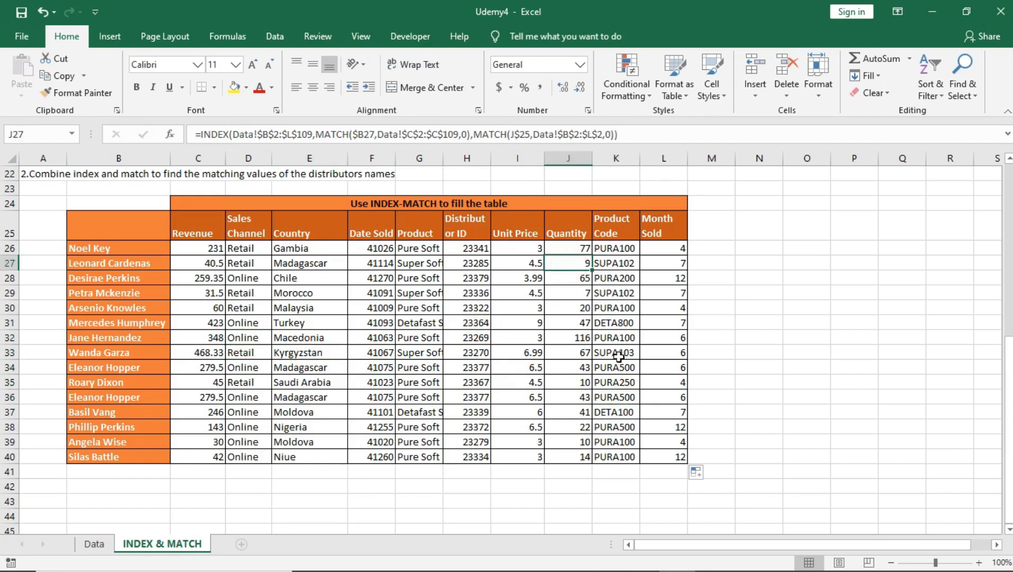